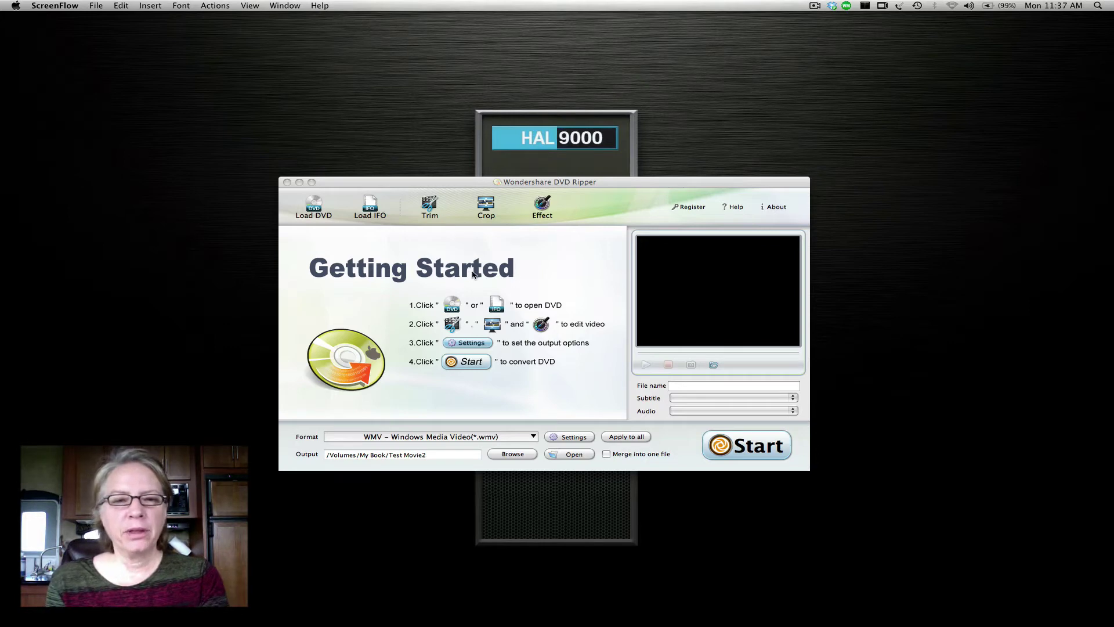
Make the DVD ripper's Getting Started window the active application.
left_click(570, 183)
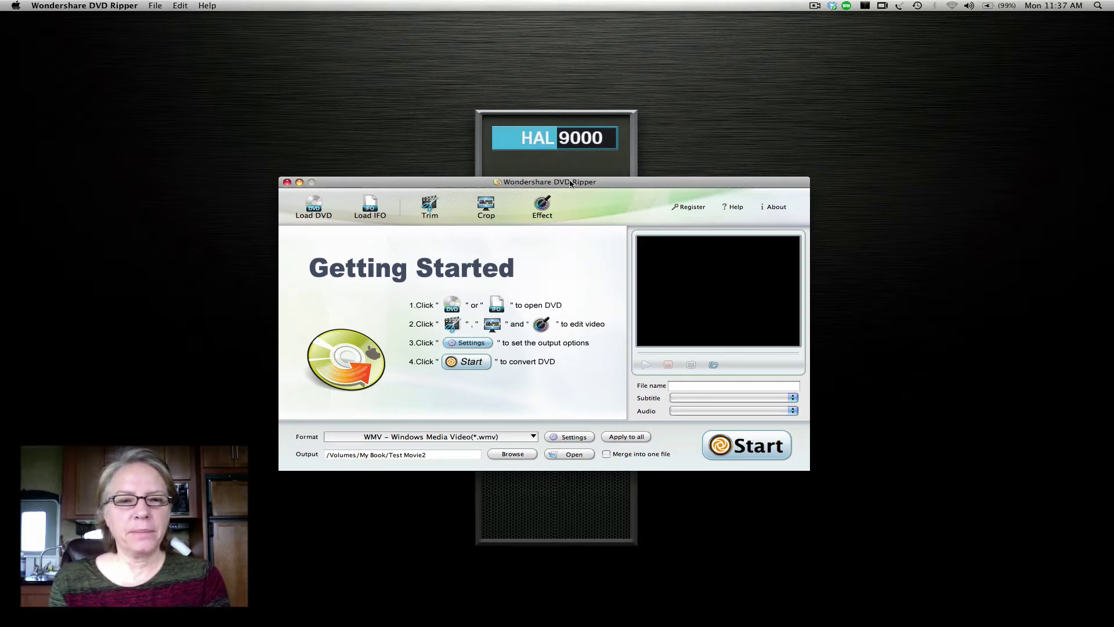
Load THE_LONG_LONG_TRAILER disc as the source so its ten titles are listed.
left_click(311, 207)
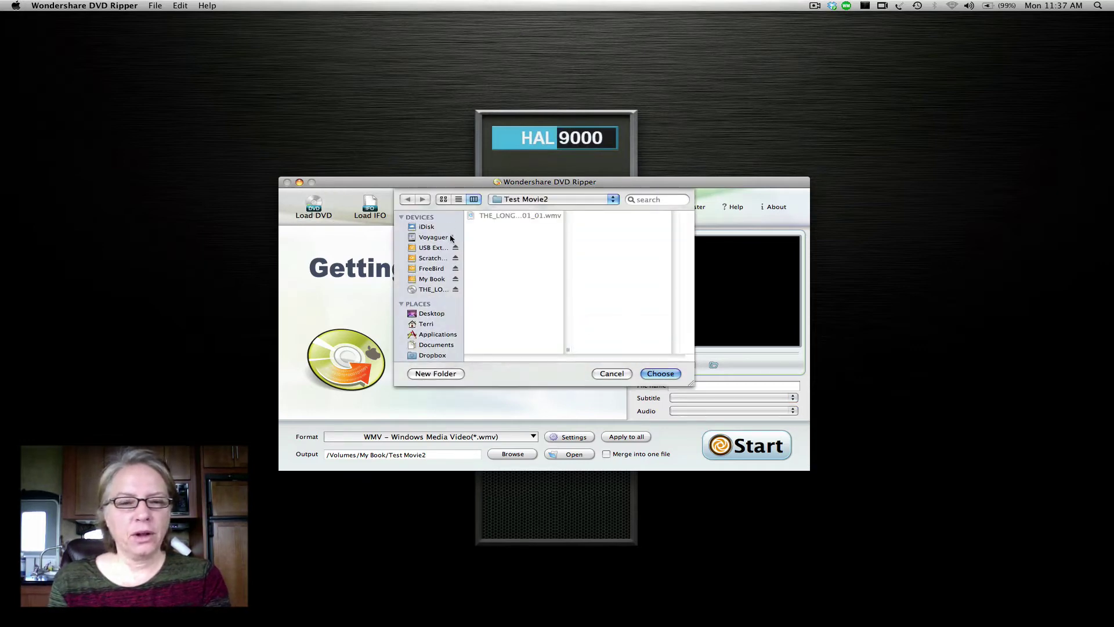
left_click(439, 289)
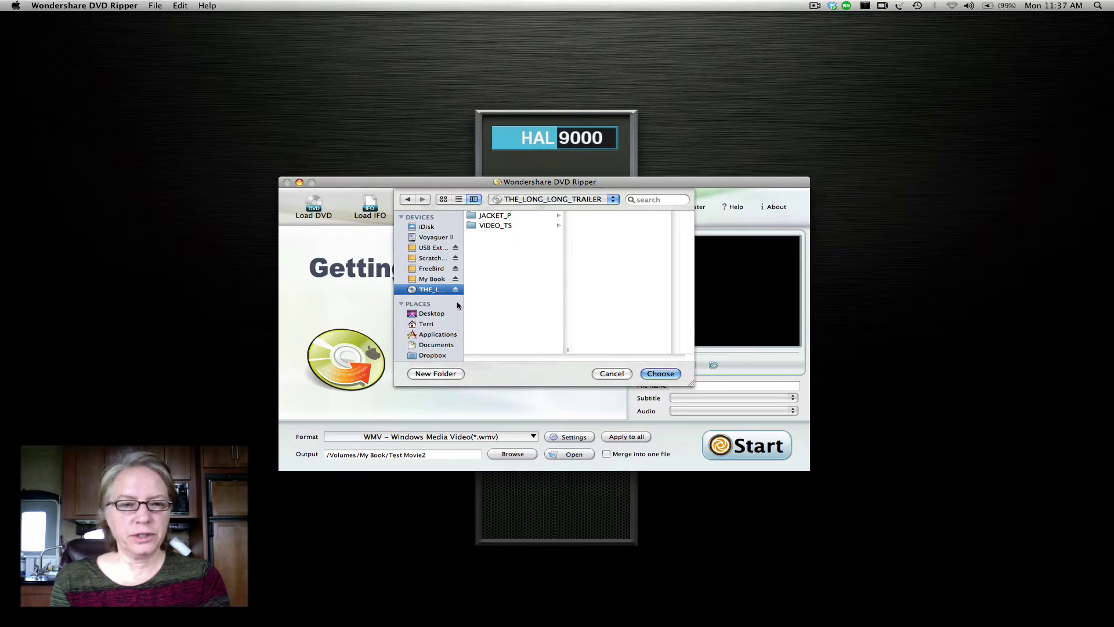
left_click(659, 373)
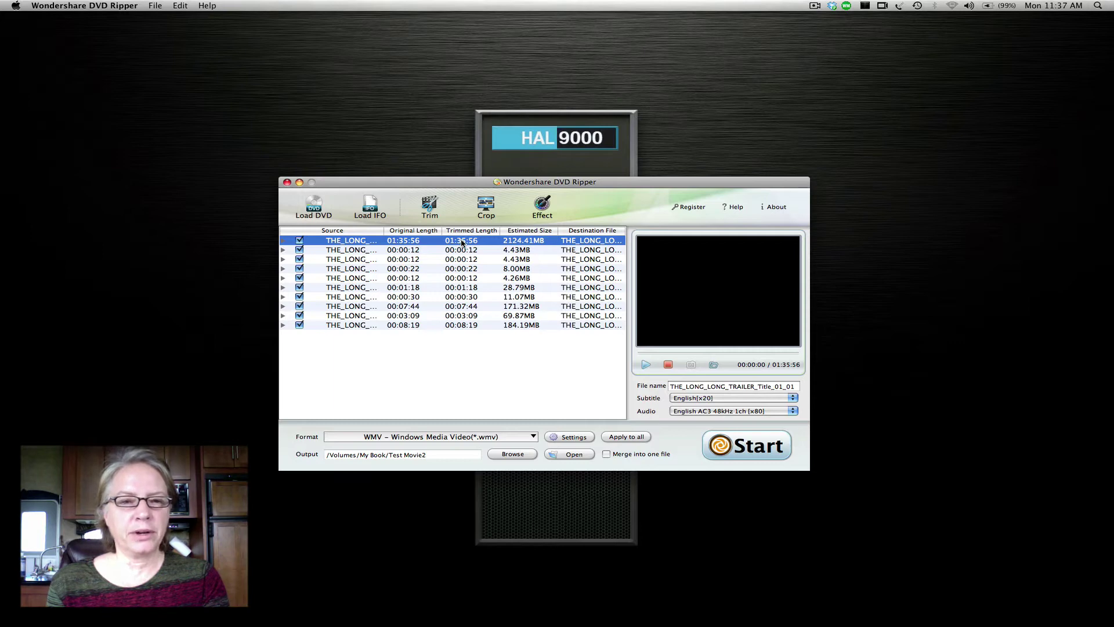
left_click(512, 438)
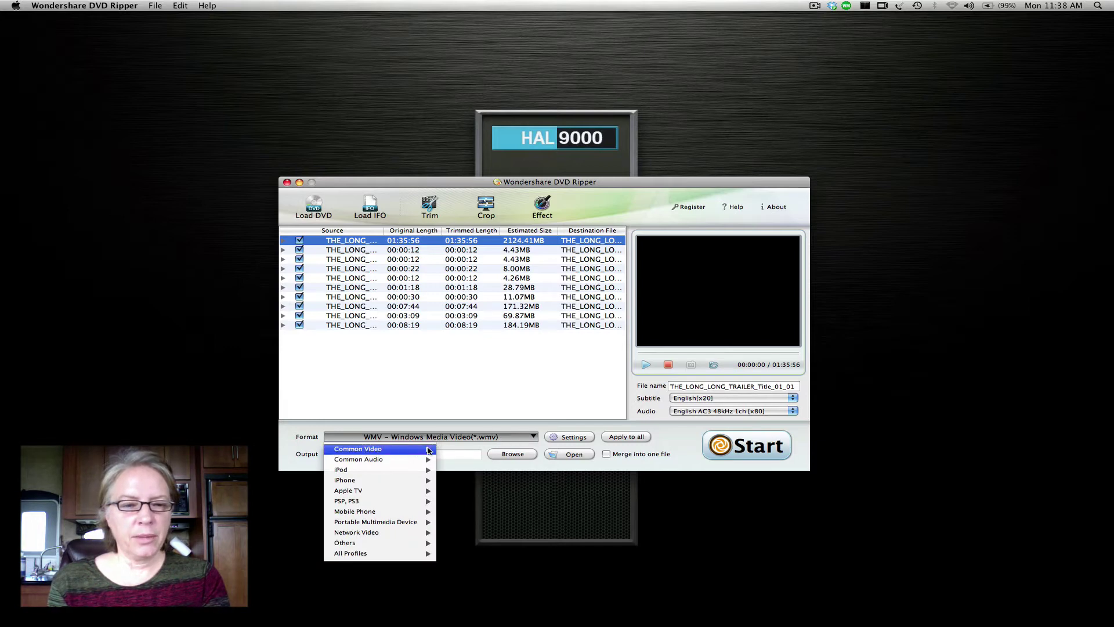
mouse_move(381, 448)
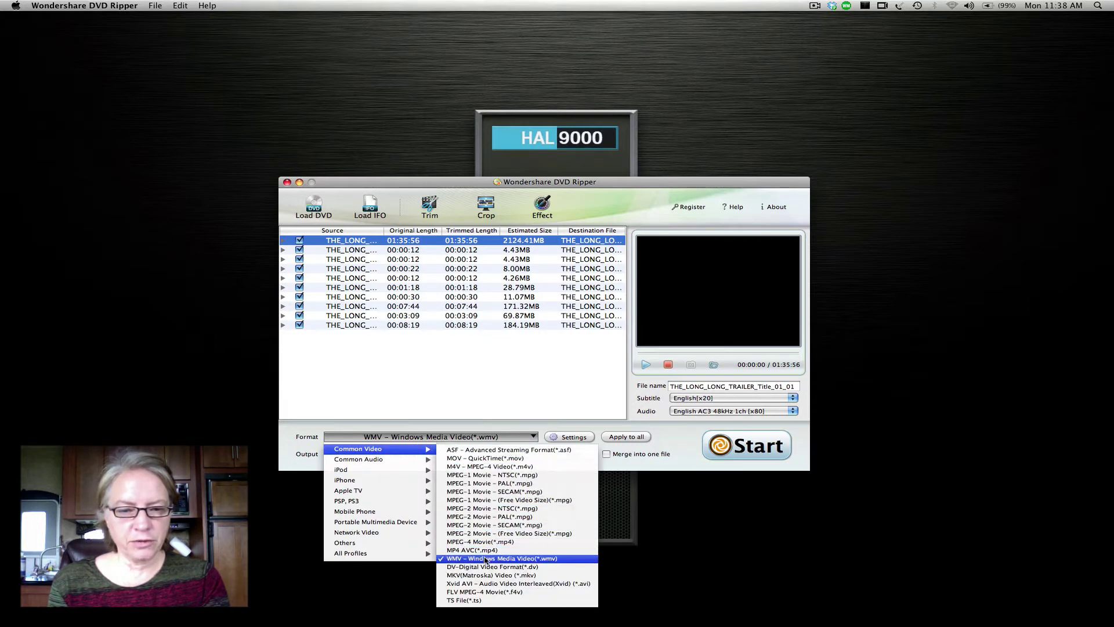
left_click(485, 559)
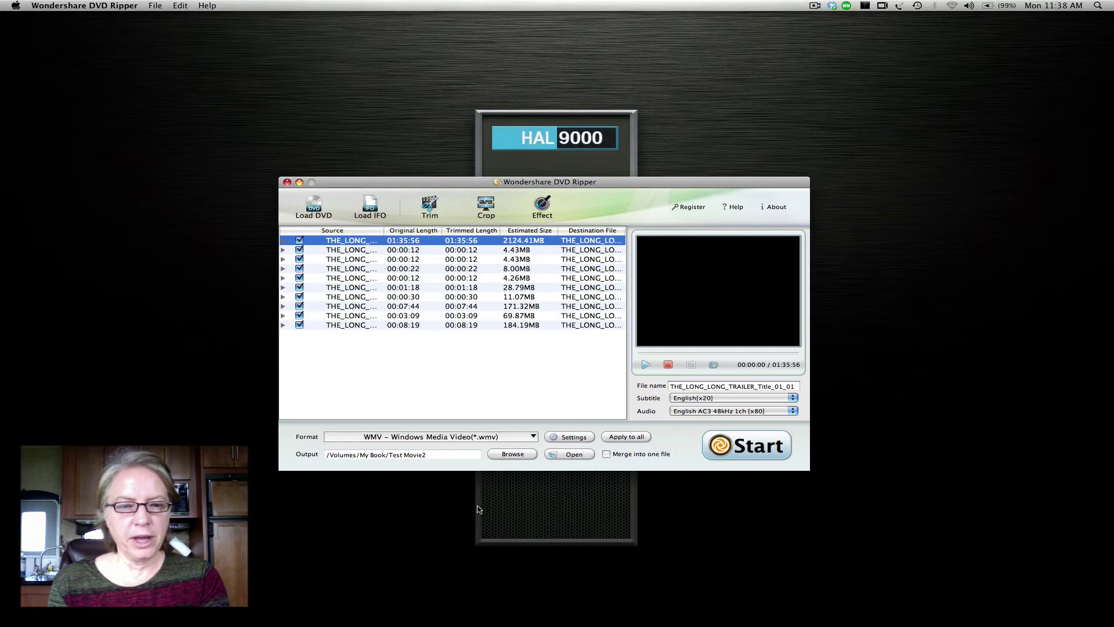
left_click(566, 438)
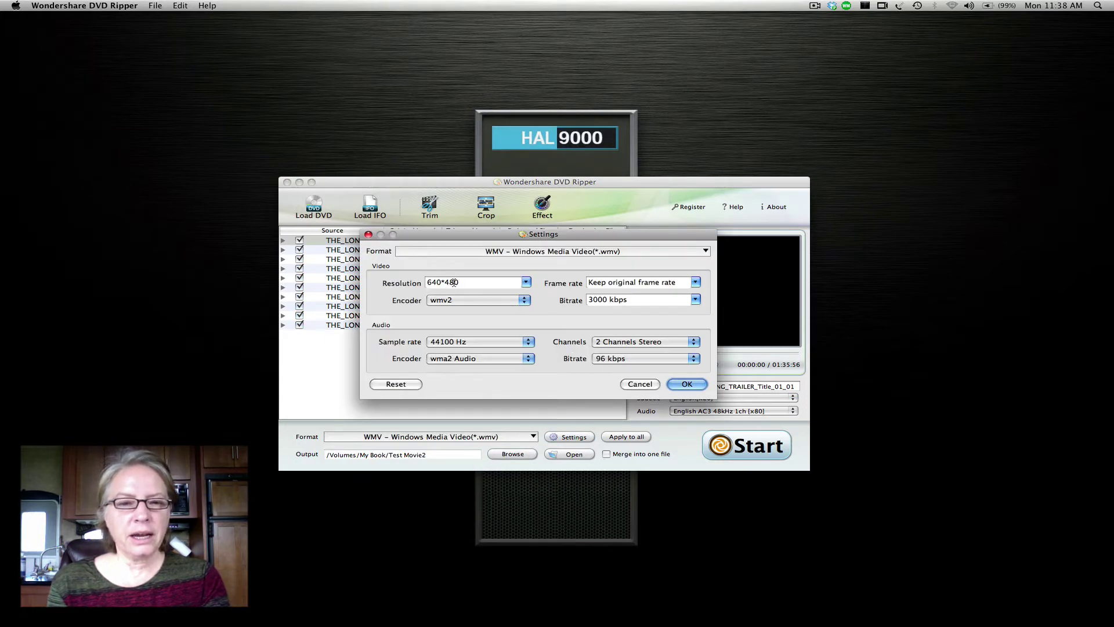
left_click(527, 284)
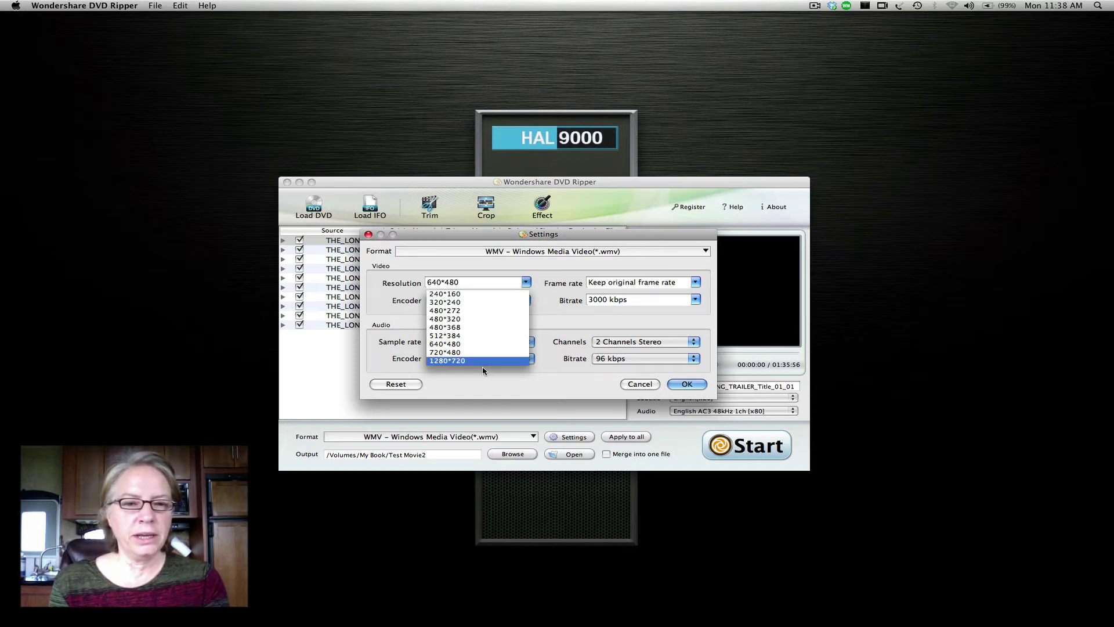
left_click(542, 277)
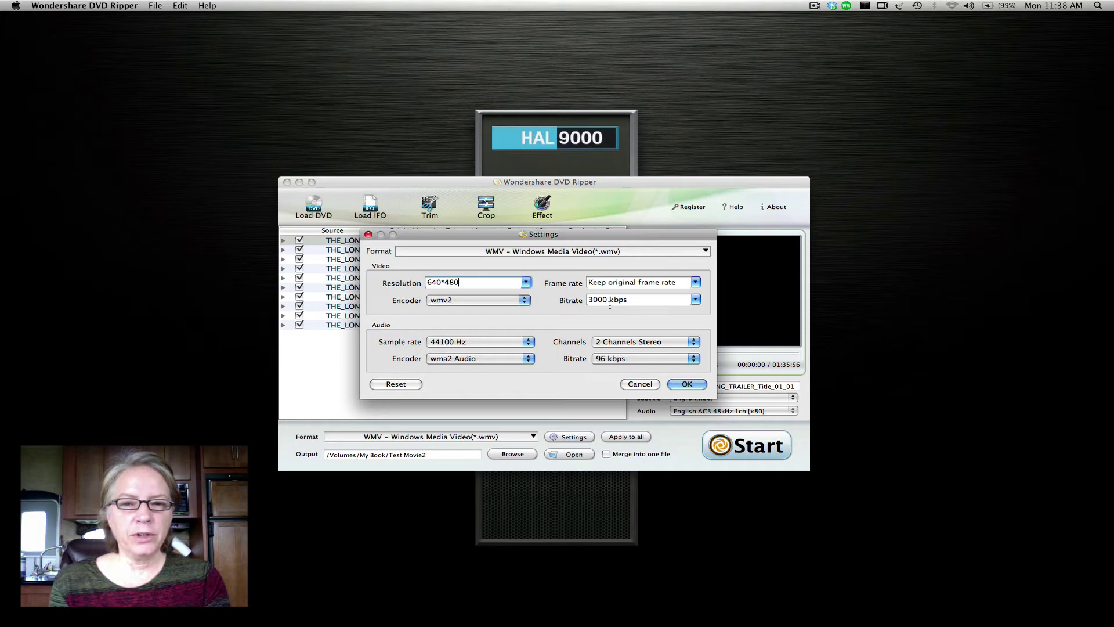
left_click(482, 301)
left_click(482, 301)
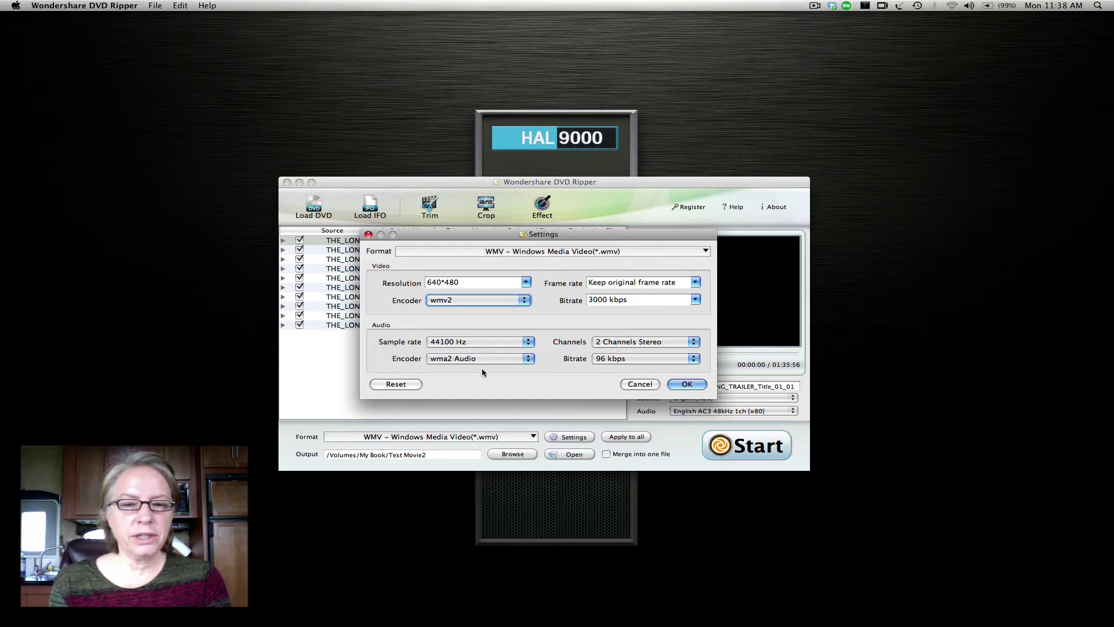
left_click(687, 385)
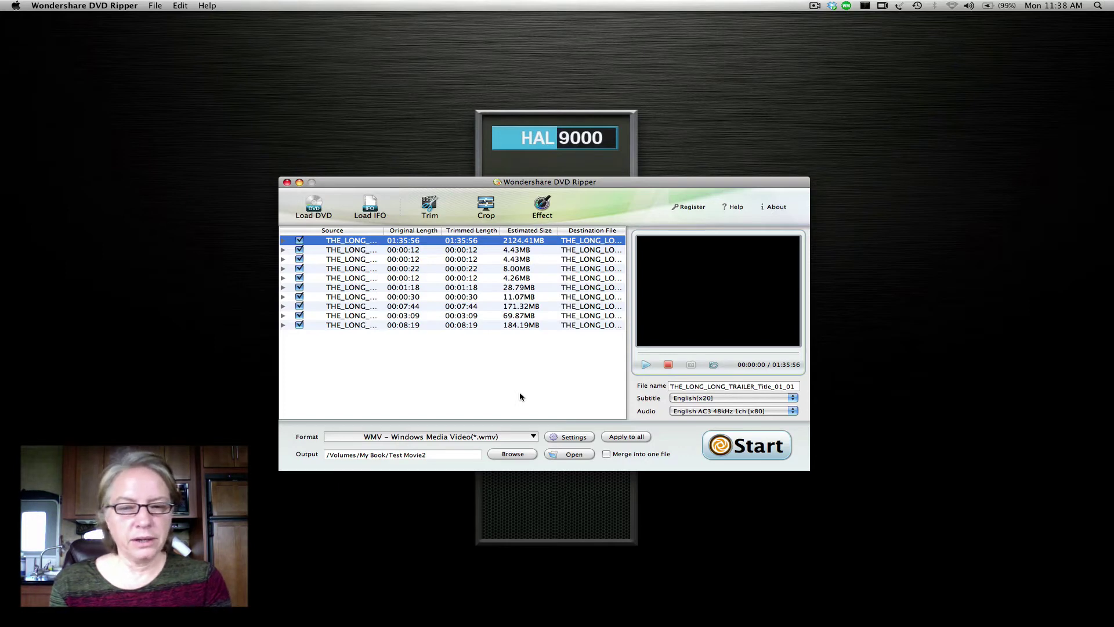
Create a Test Movie3 folder on the My Book drive and use it as the output folder.
left_click(513, 456)
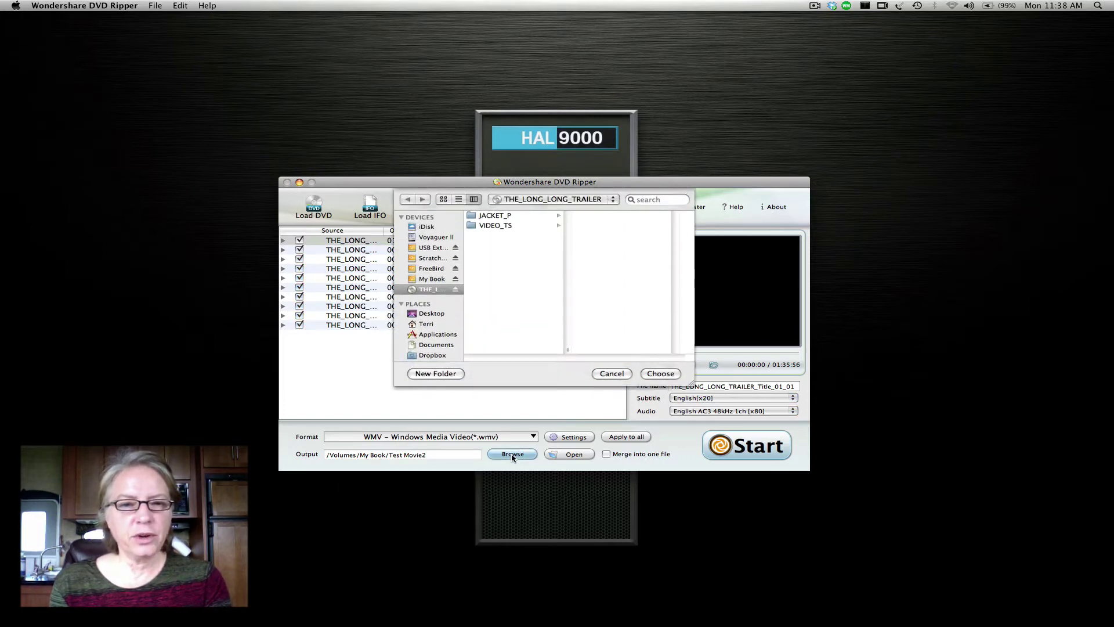
left_click(433, 280)
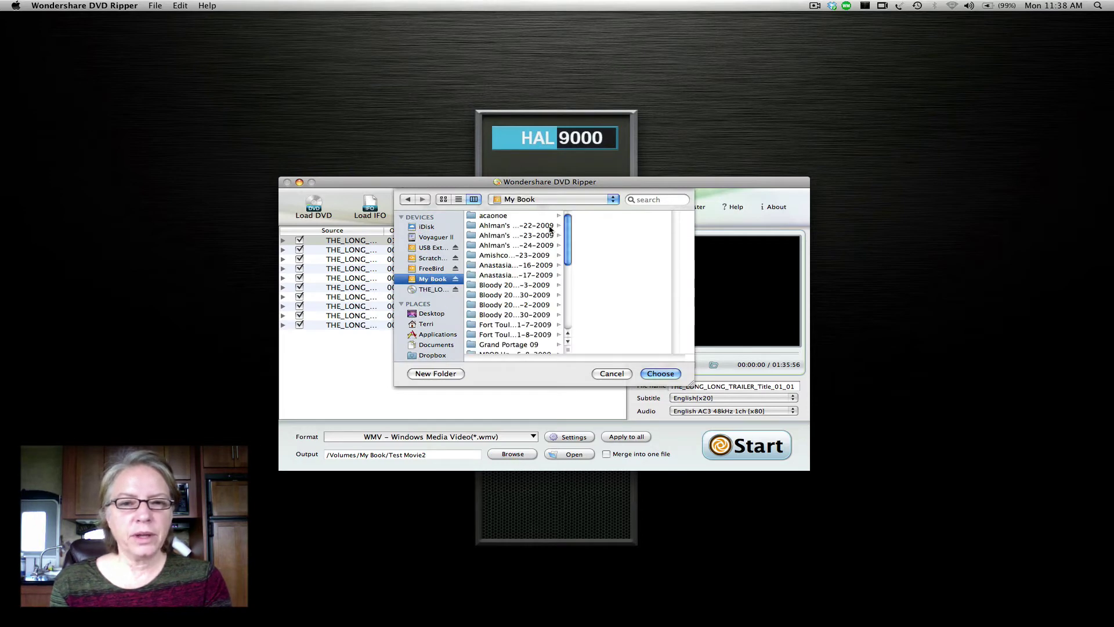
left_click(451, 374)
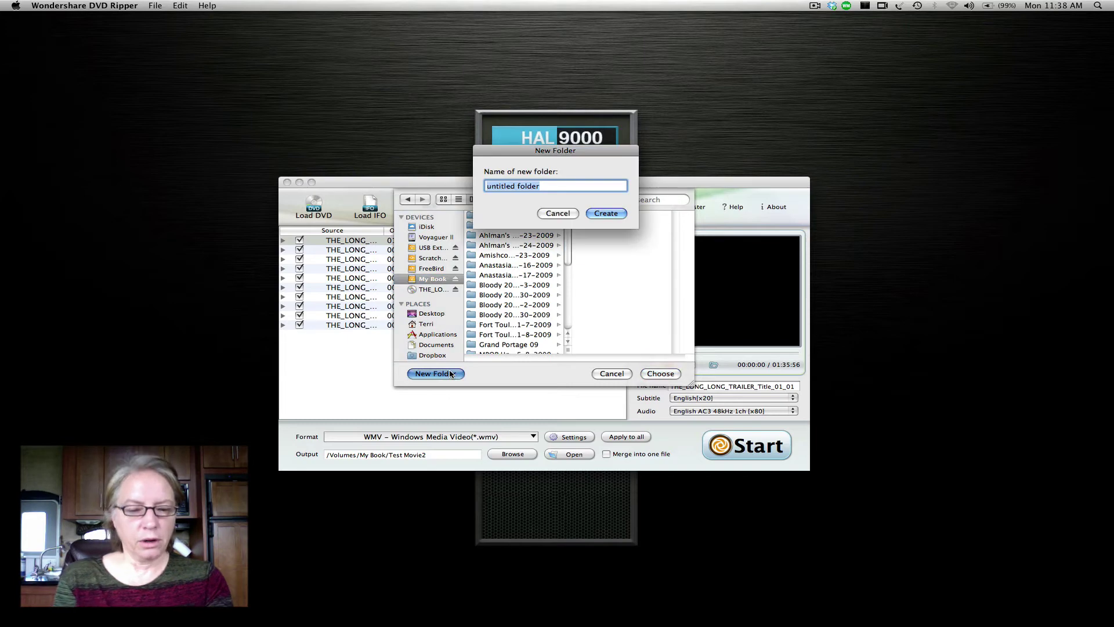
type("Test Movie3")
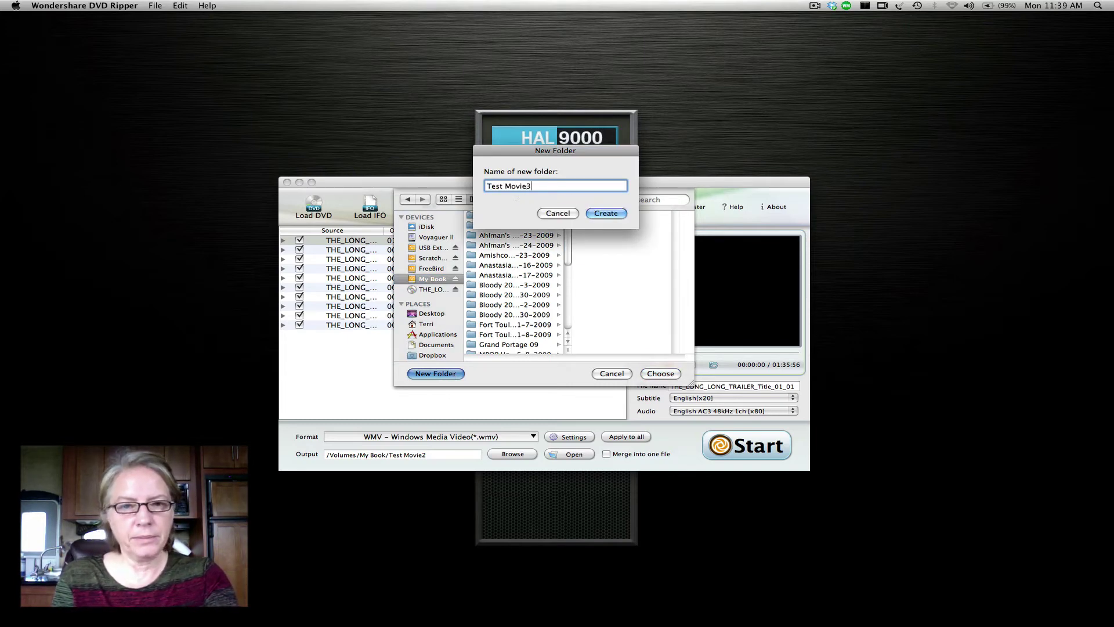
left_click(605, 215)
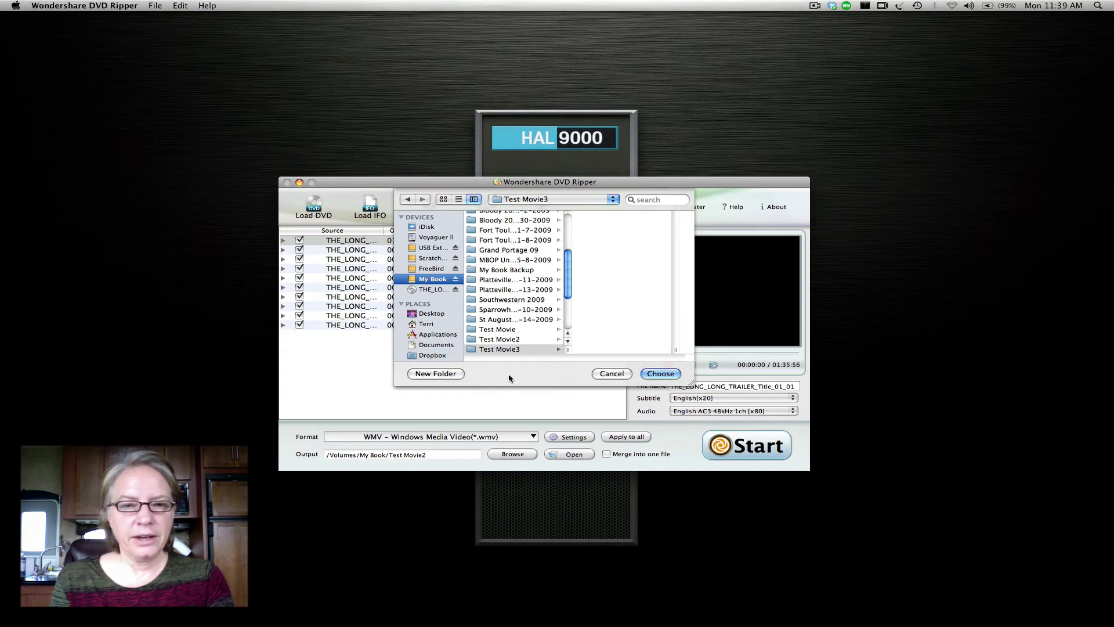
left_click(669, 376)
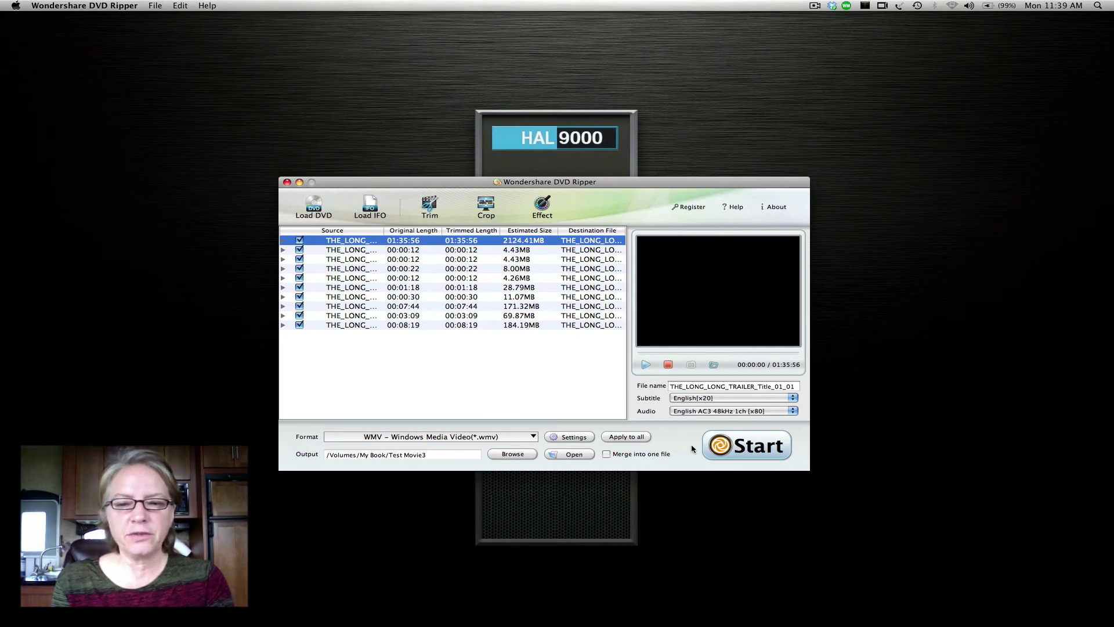
Set the subtitle to No Subtitle and leave the English audio track unchanged.
left_click(725, 399)
left_click(725, 392)
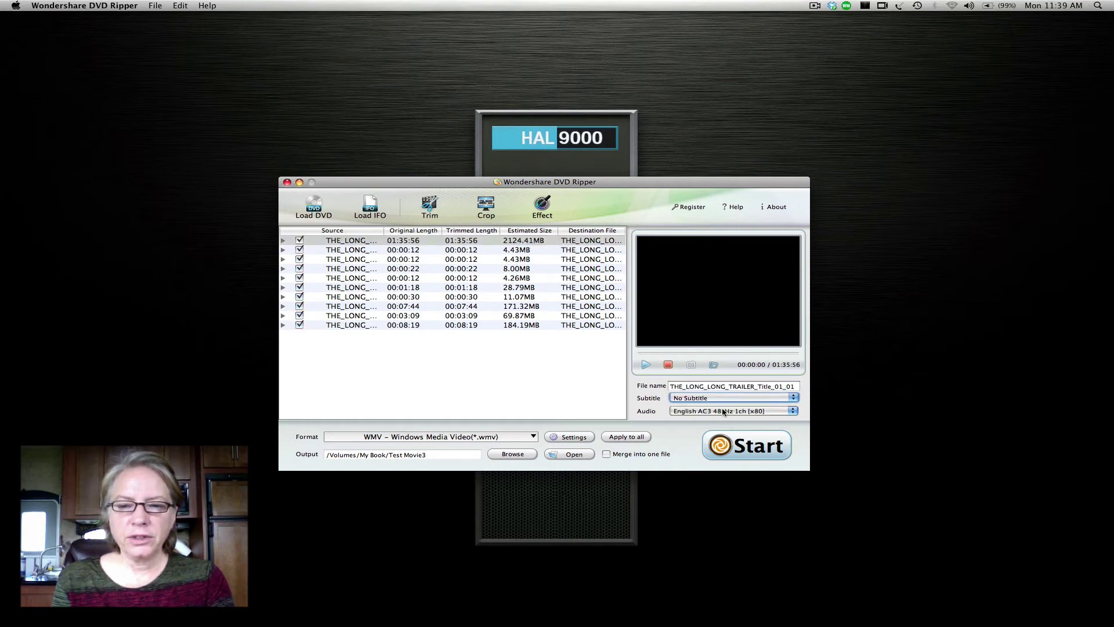
left_click(723, 412)
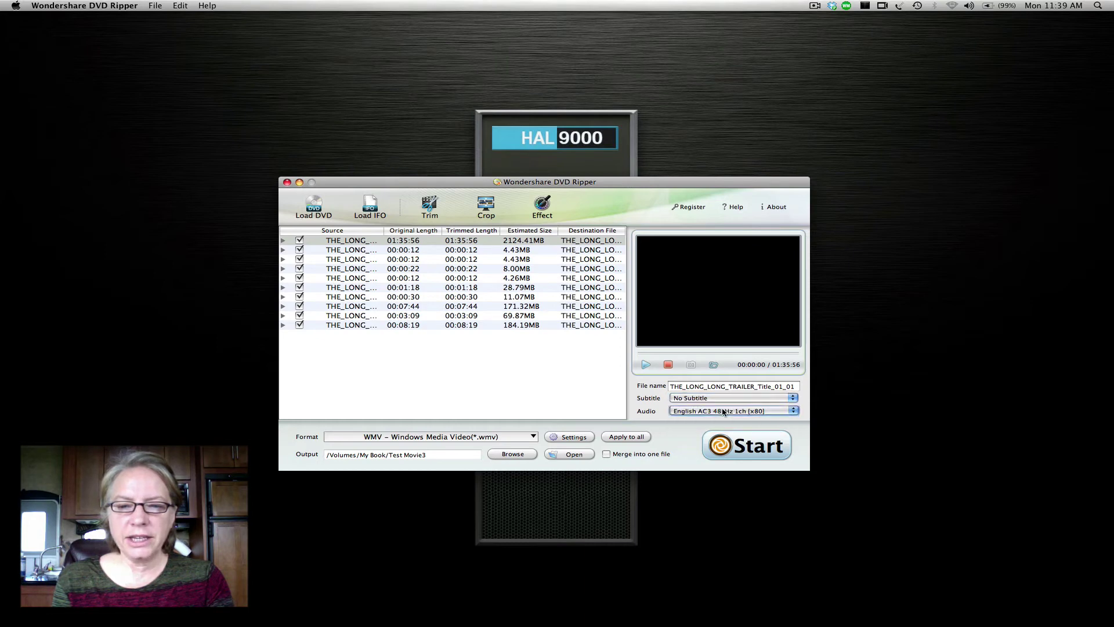
Start converting the titles to WMV and toggle the completion options while it runs.
left_click(746, 450)
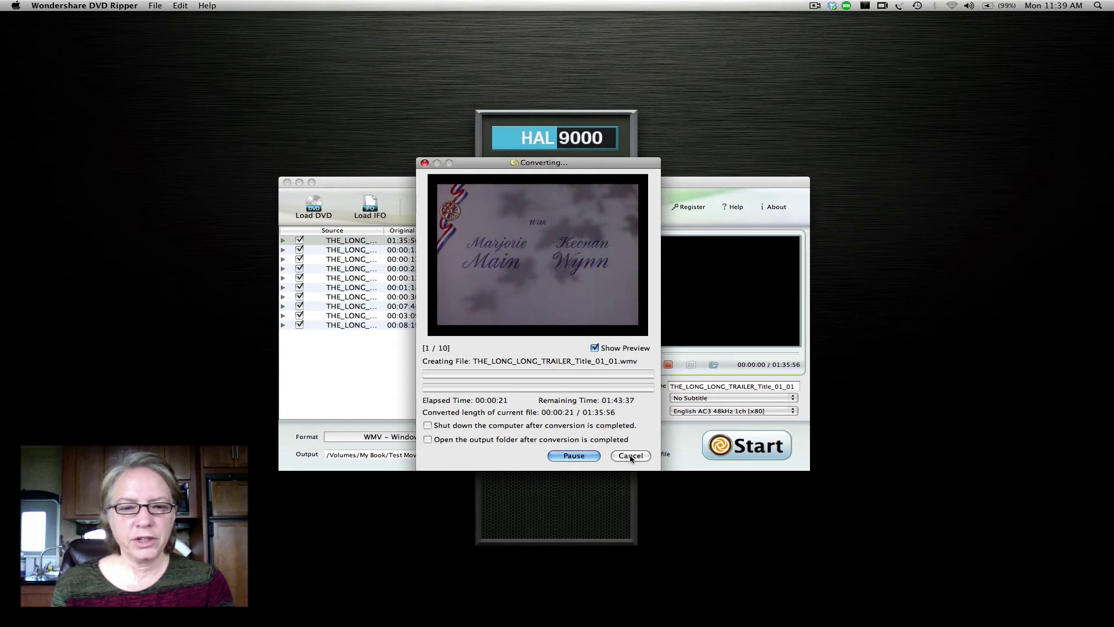
left_click(427, 425)
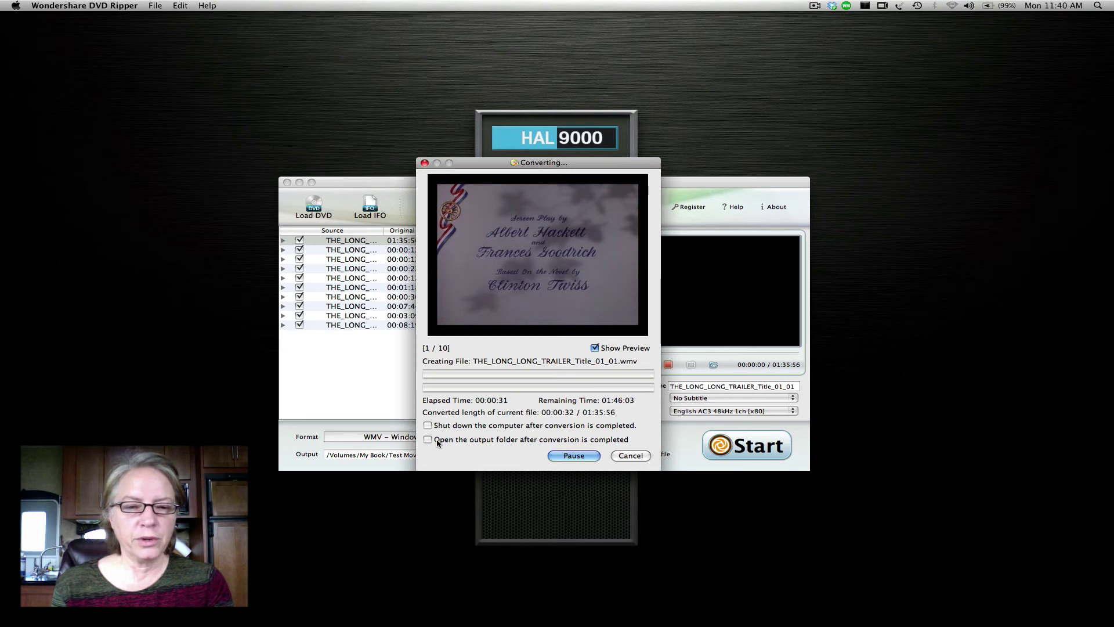
left_click(427, 439)
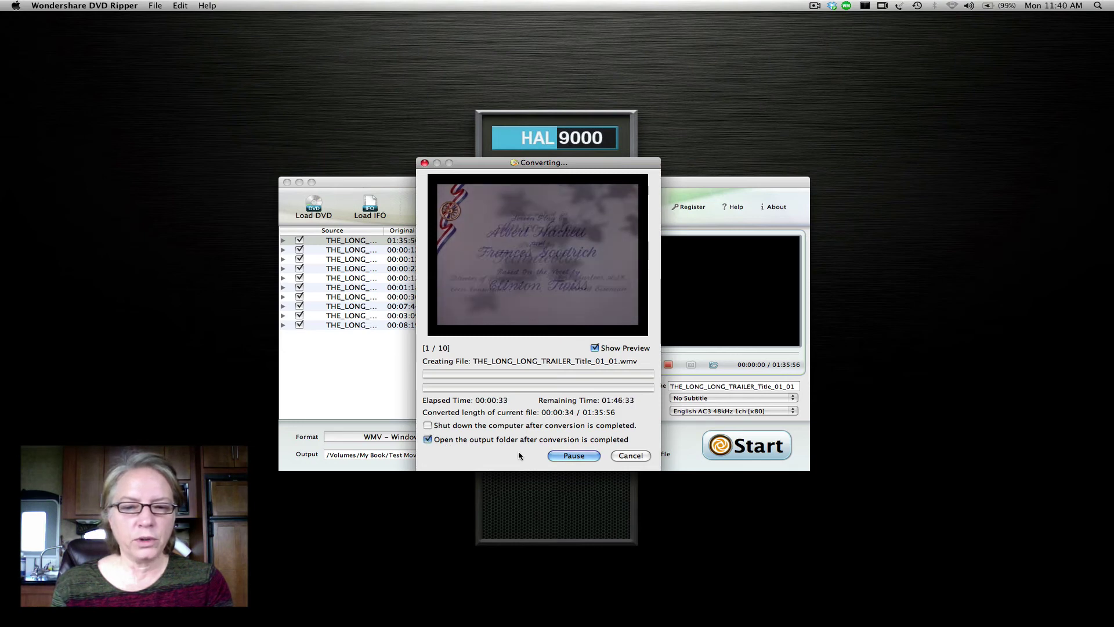
left_click(427, 439)
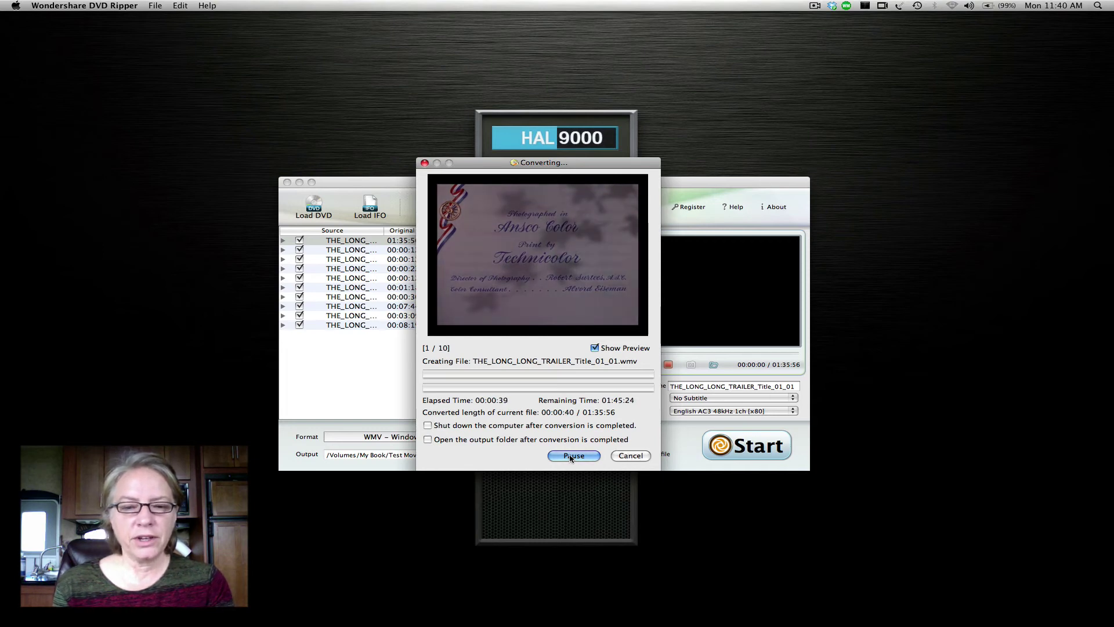
Cancel the running conversion and confirm with OK.
left_click(632, 458)
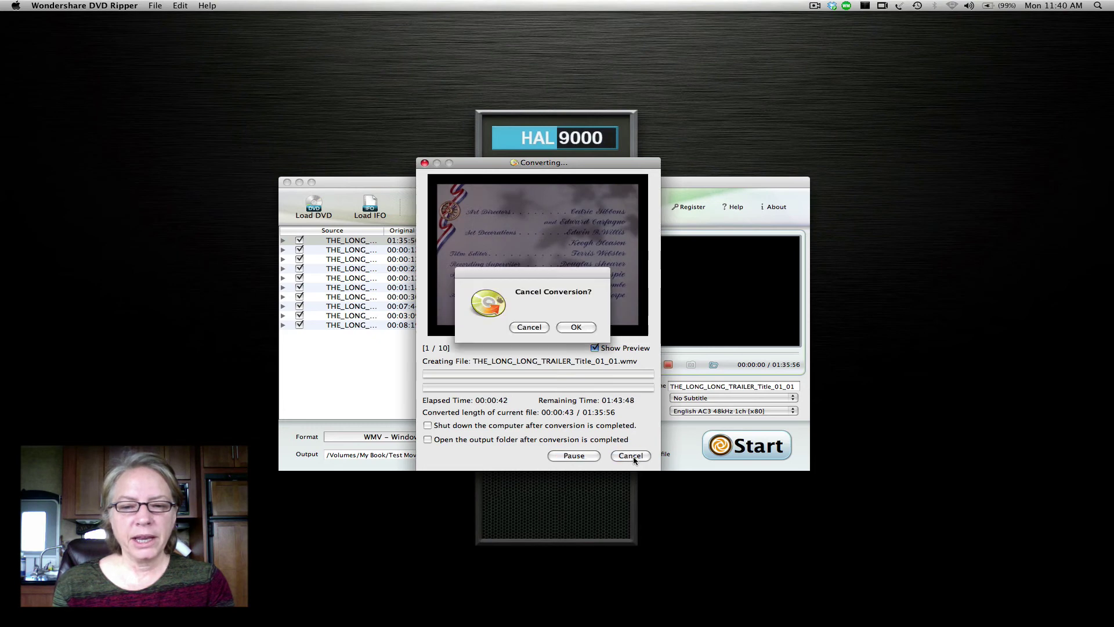
left_click(576, 328)
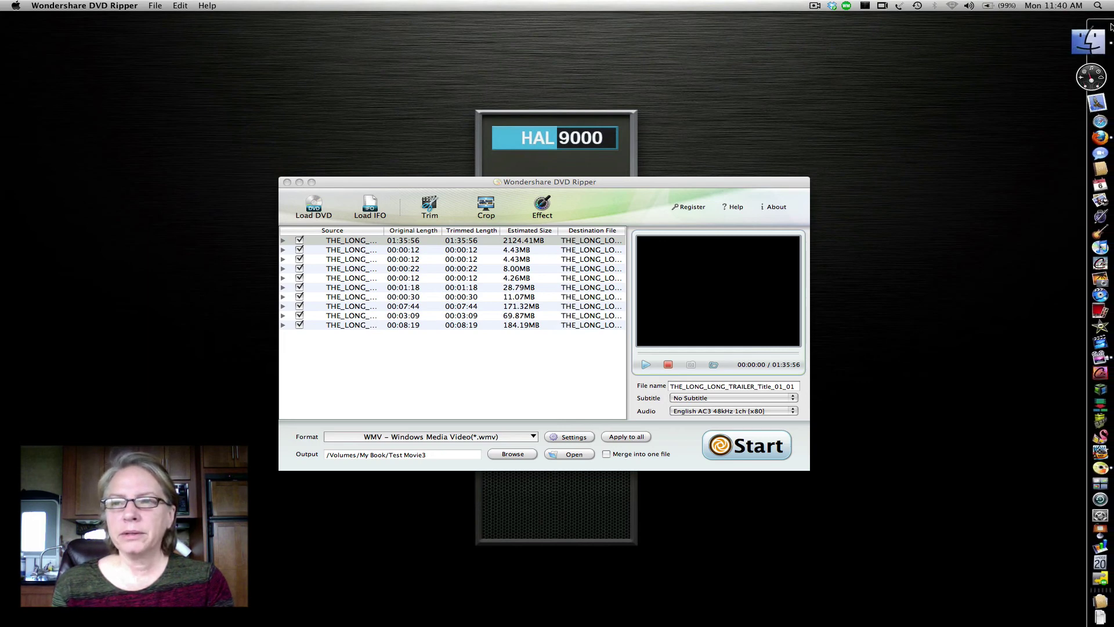
Open THE_LONG_LONG_TRAILER_Title_01_01.wmv from My Book's Test Movie3 folder in Finder.
left_click(1093, 35)
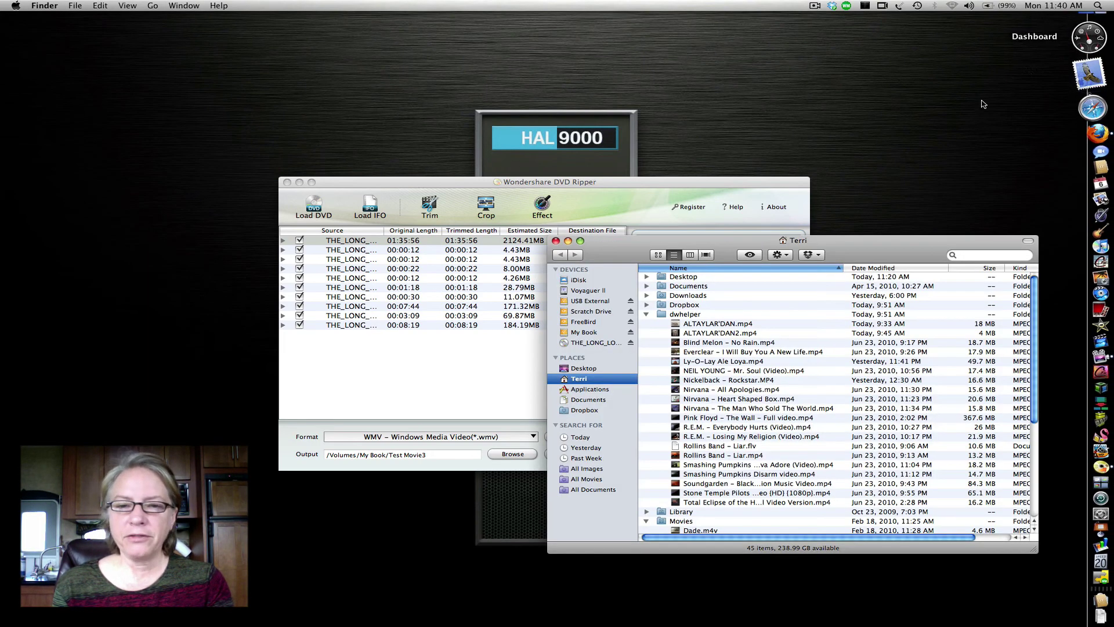
left_click(601, 333)
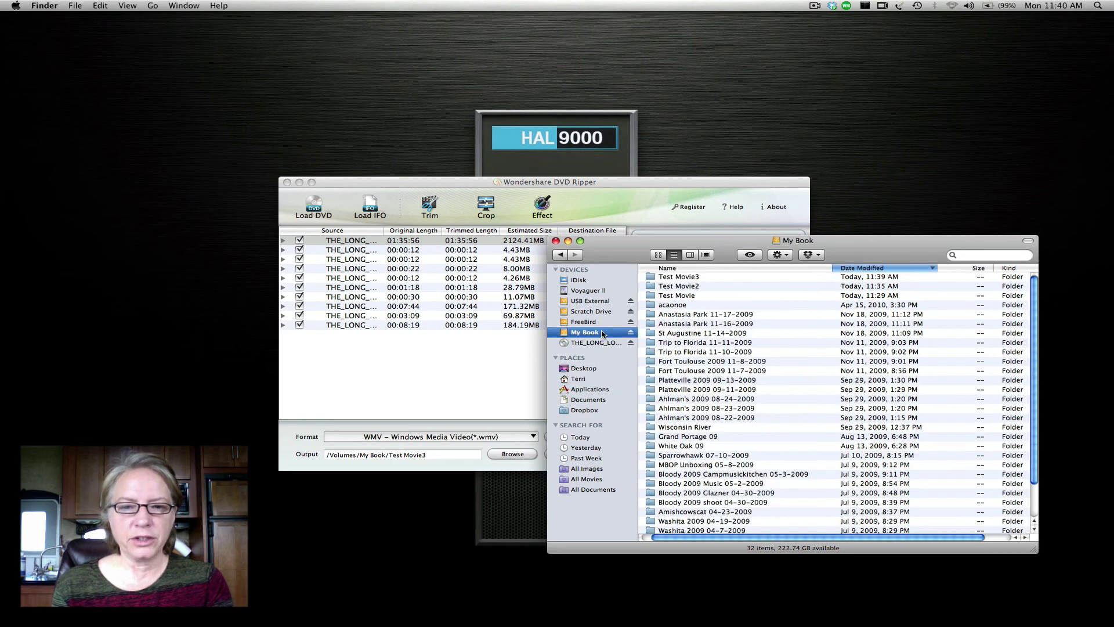
left_click(693, 275)
double_click(693, 275)
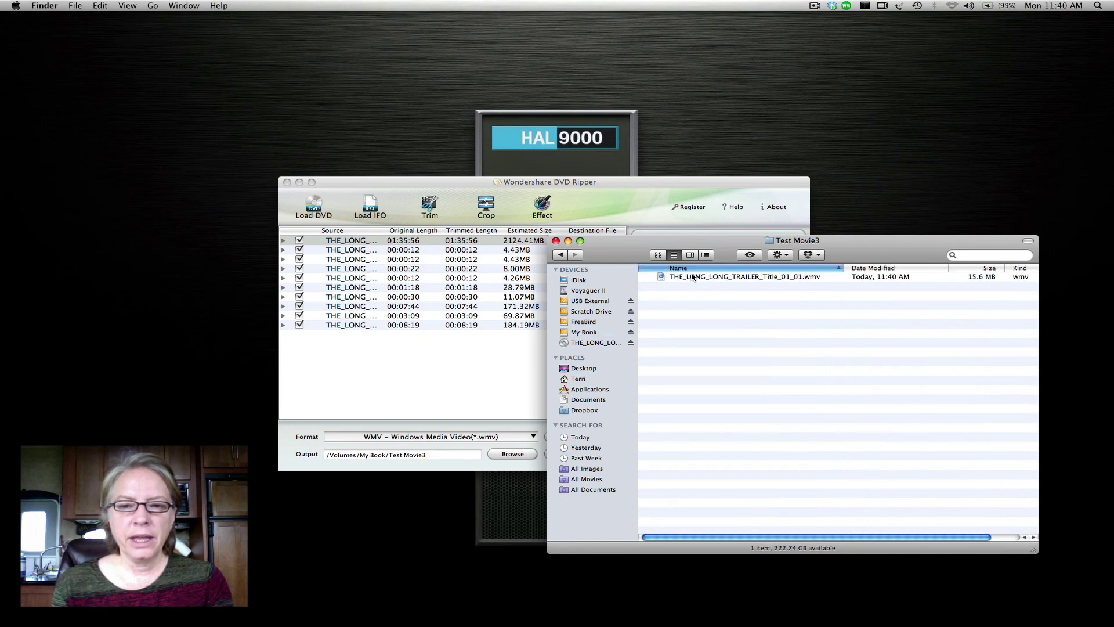
double_click(661, 278)
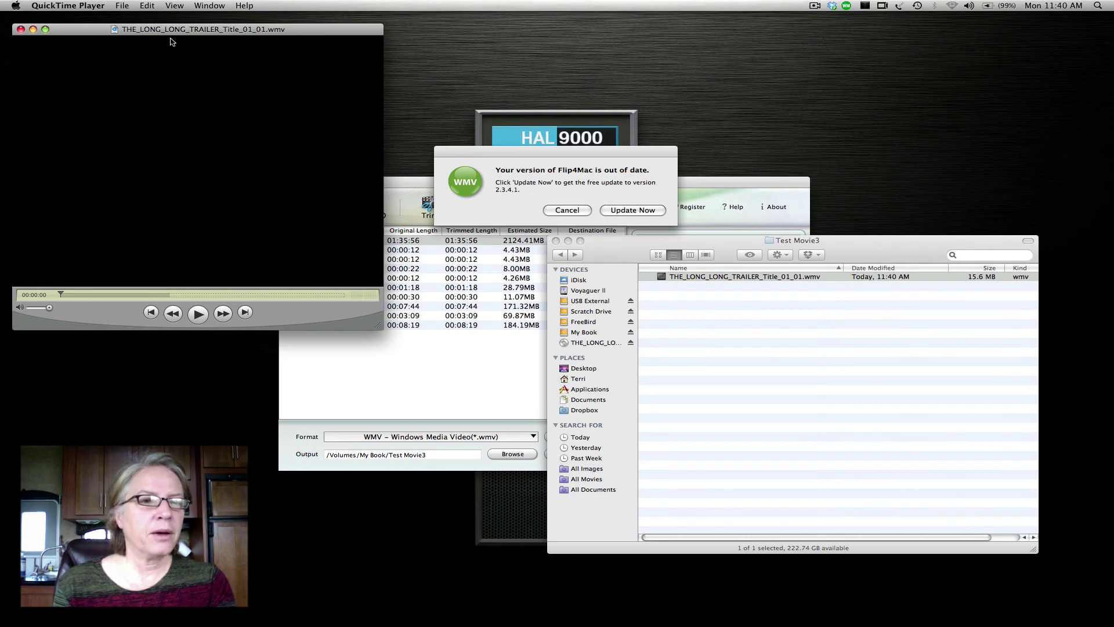
Show QuickTime Player's View menu to reach the full-screen option.
left_click(175, 5)
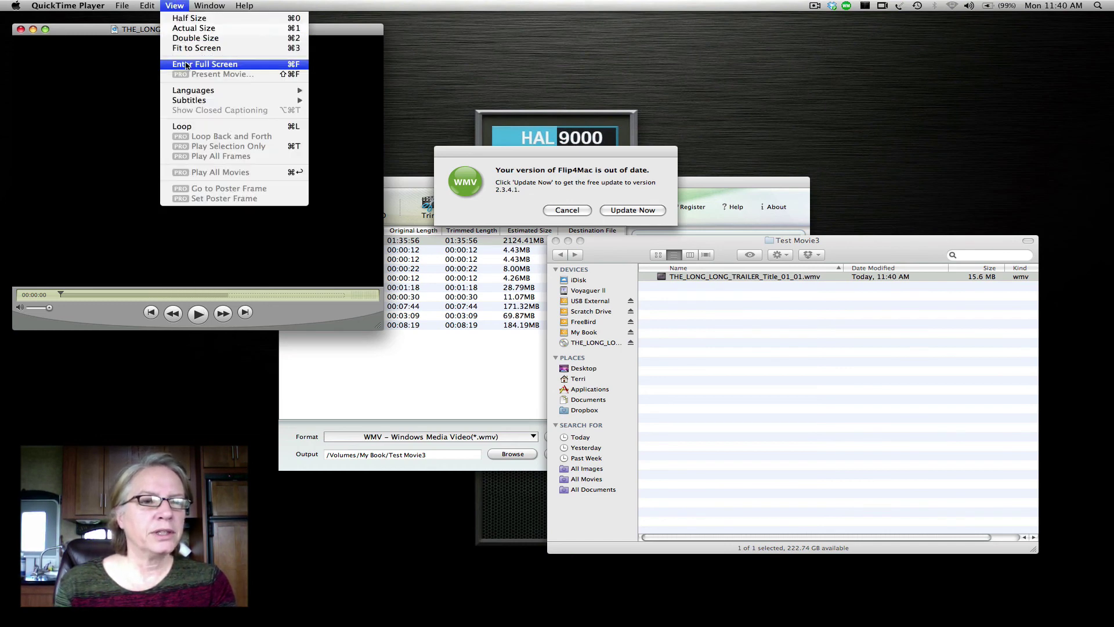